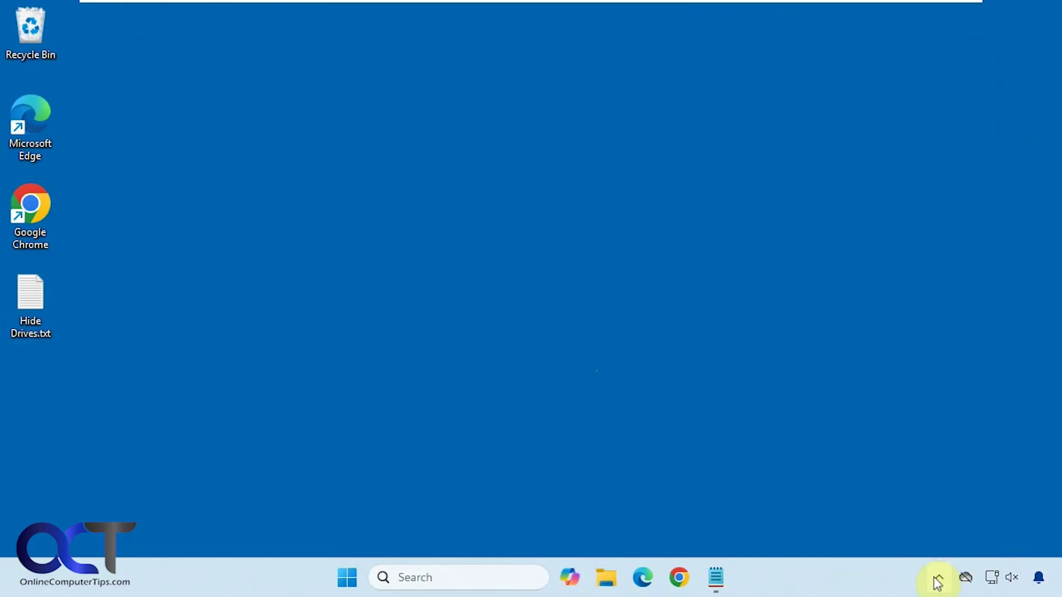
- Check the tray's Safely Remove Hardware list of ejectable drives, closing it without ejecting anything
{"action": "left_click", "coordinate": [880, 517]}
{"action": "left_click", "coordinate": [939, 577]}
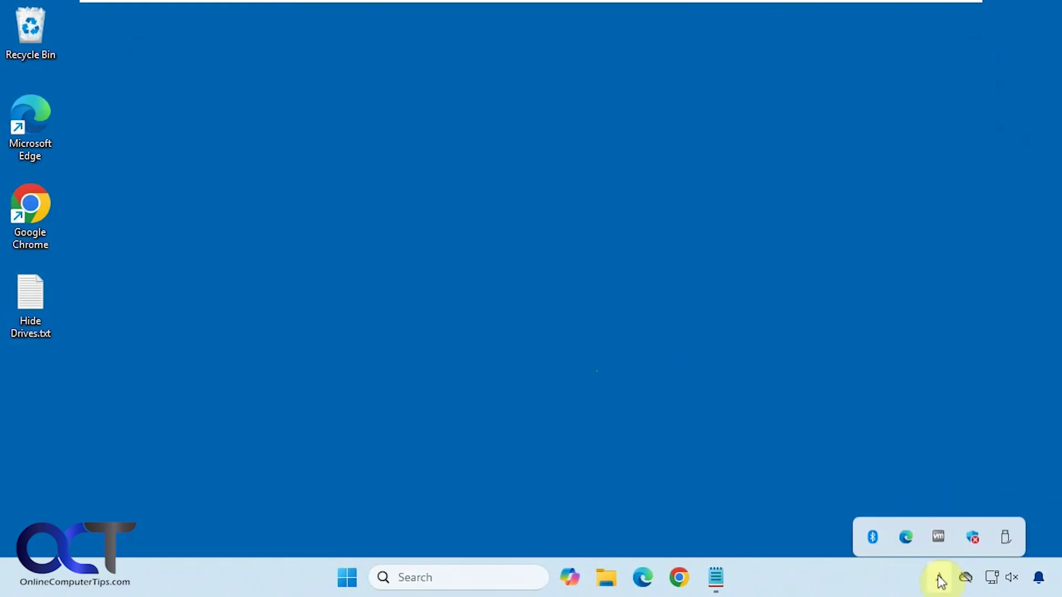
{"action": "left_click", "coordinate": [1005, 528]}
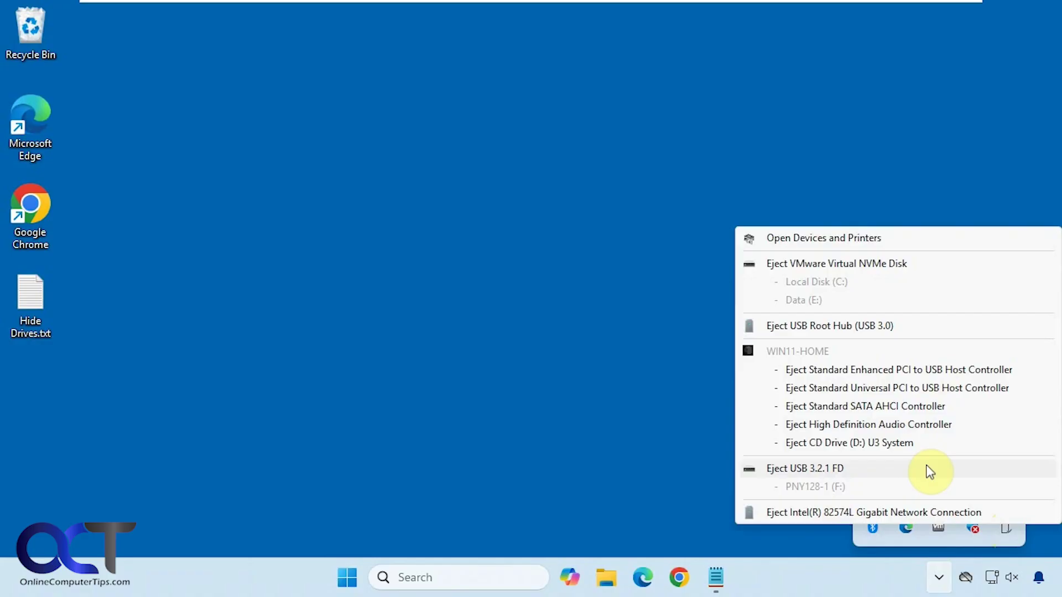
{"action": "left_click", "coordinate": [837, 486]}
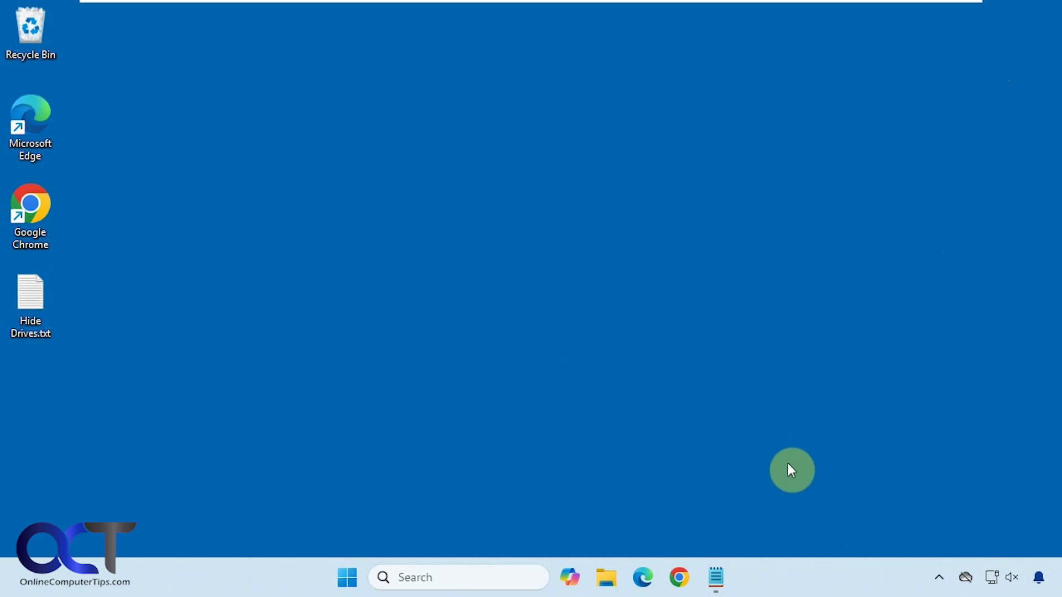
- Bring up Hide Drives.txt, select its registry path line, and search for regedit
{"action": "left_click", "coordinate": [722, 570]}
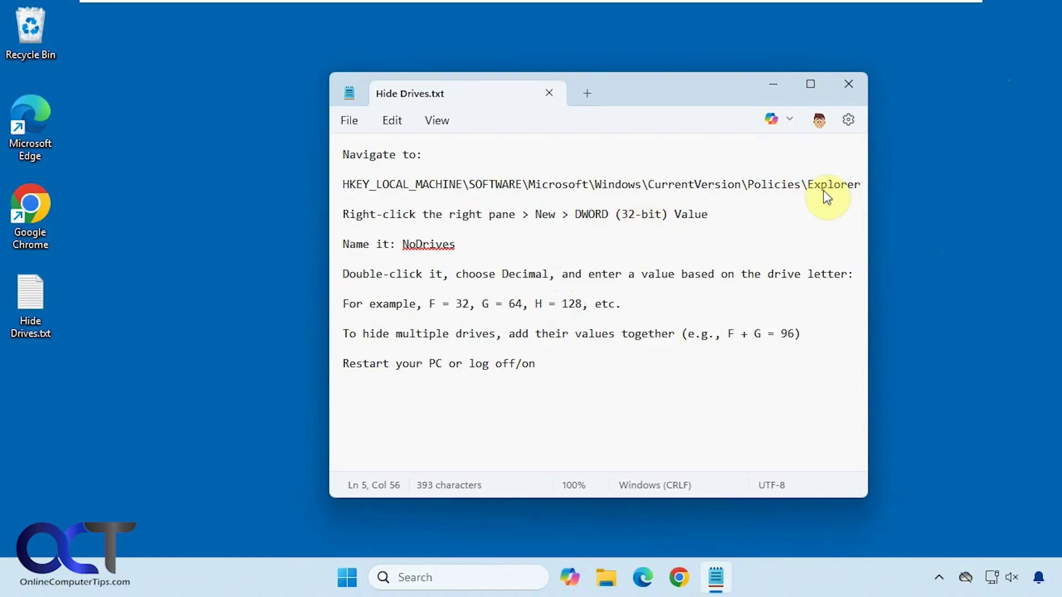
{"action": "left_click_drag", "start_coordinate": [856, 186], "coordinate": [341, 184]}
{"action": "key", "text": "ctrl+c"}
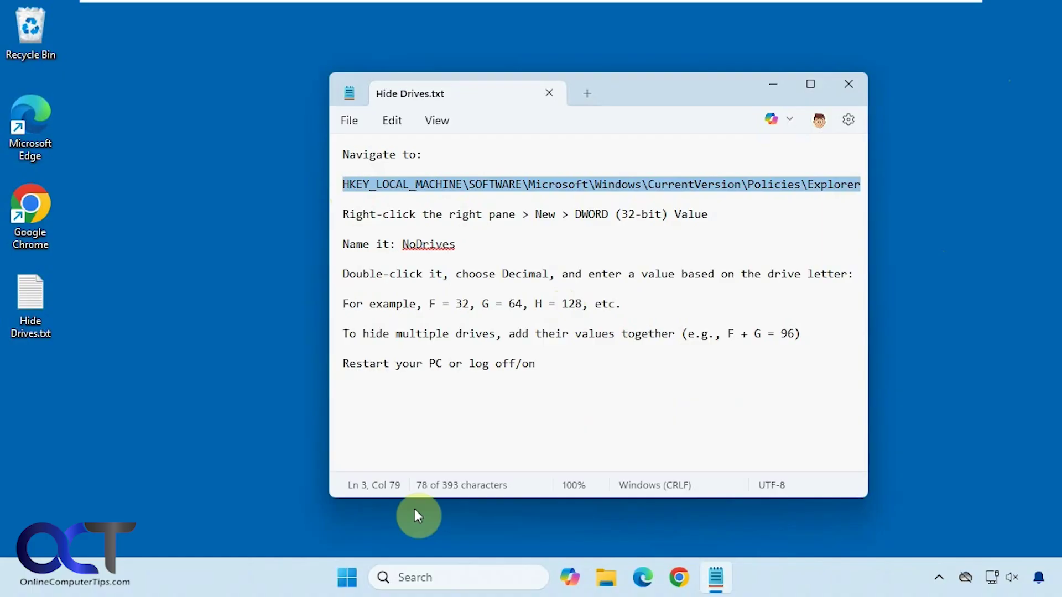
{"action": "left_click", "coordinate": [419, 577]}
{"action": "type", "text": "regedit"}
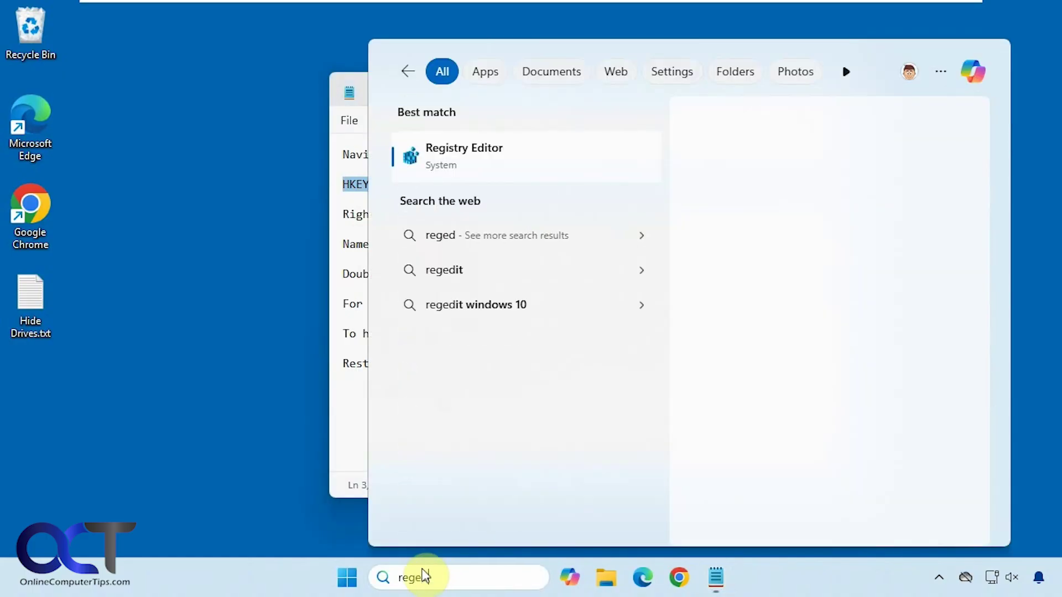
- Launch Registry Editor as administrator and go to the pasted Policies\Explorer key
{"action": "left_click", "coordinate": [493, 161]}
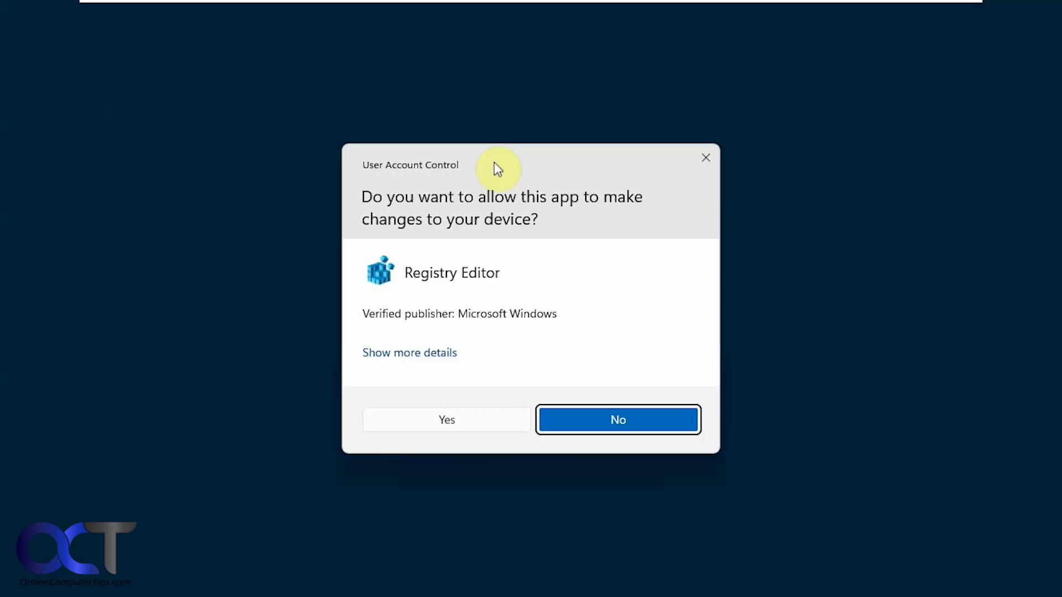
{"action": "left_click", "coordinate": [453, 419]}
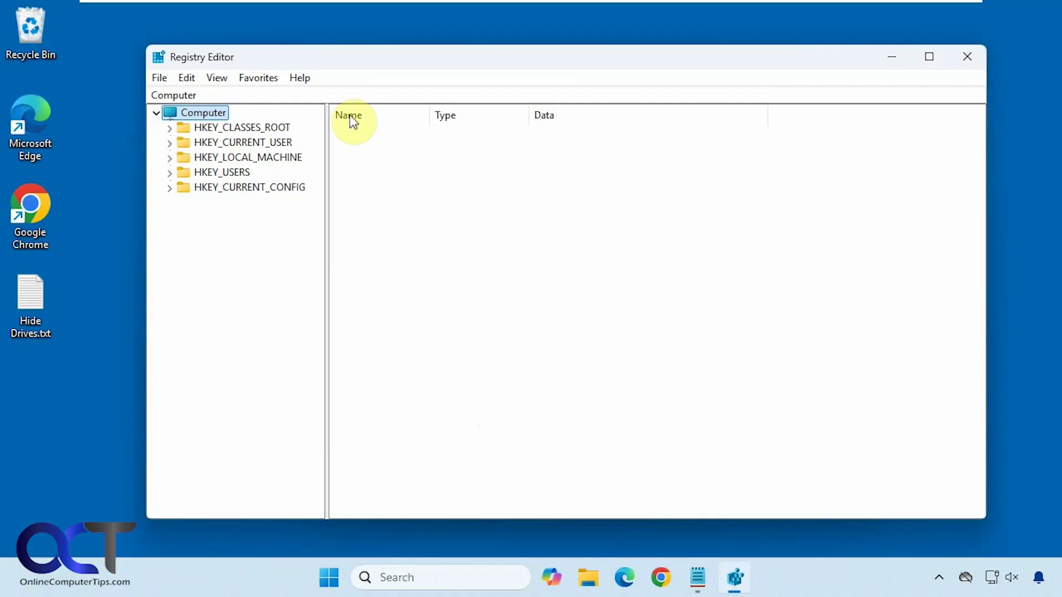
{"action": "left_click", "coordinate": [330, 93]}
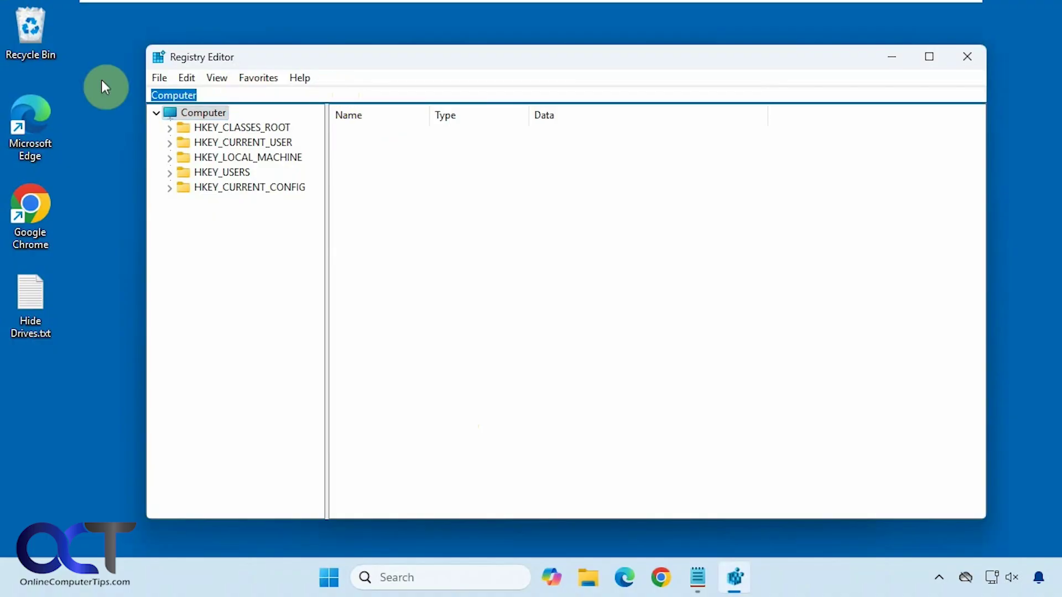
{"action": "key", "text": "ctrl+v"}
{"action": "key", "text": "Return"}
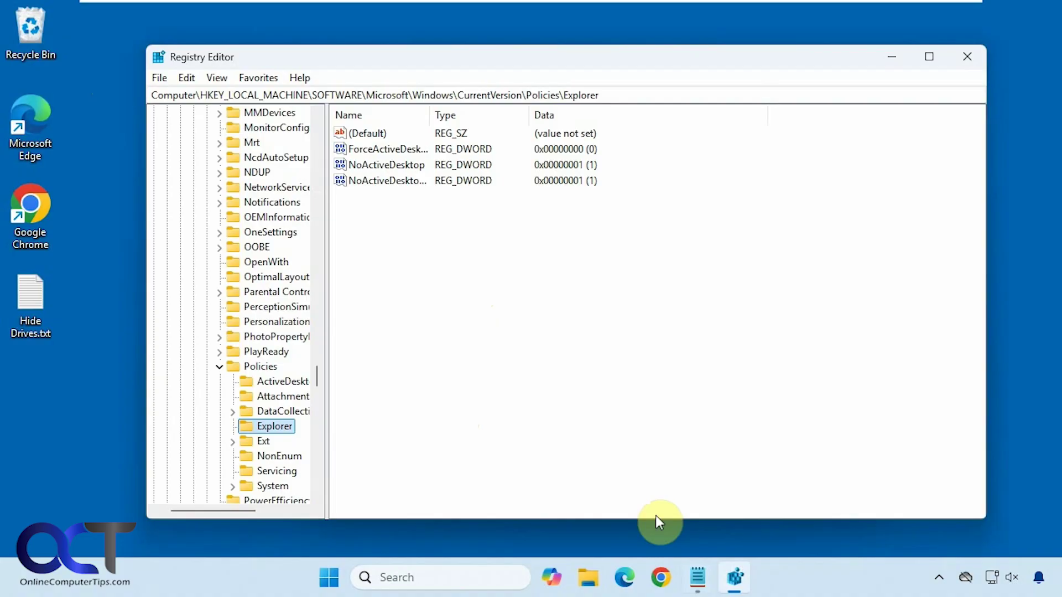
- Add a DWORD (32-bit) value named NoDrives under Policies\Explorer
{"action": "left_click", "coordinate": [698, 577]}
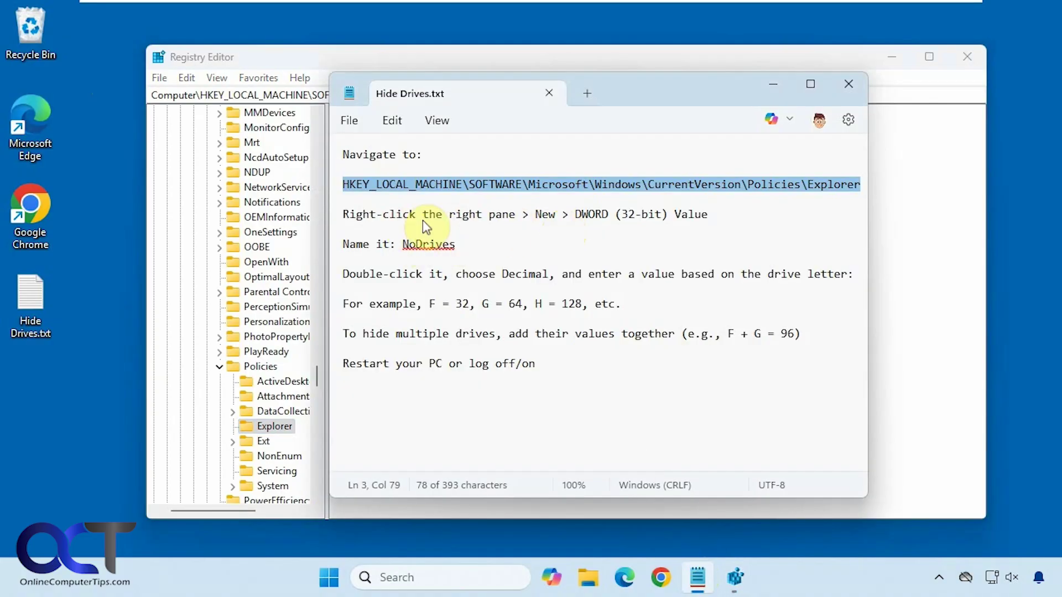
{"action": "double_click", "coordinate": [429, 246]}
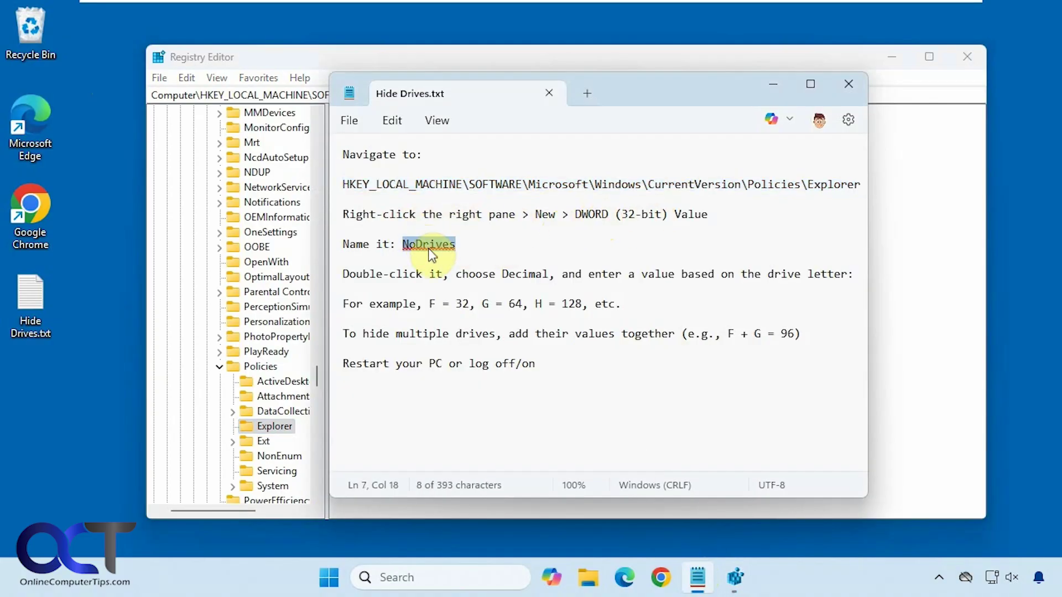
{"action": "left_click", "coordinate": [872, 299]}
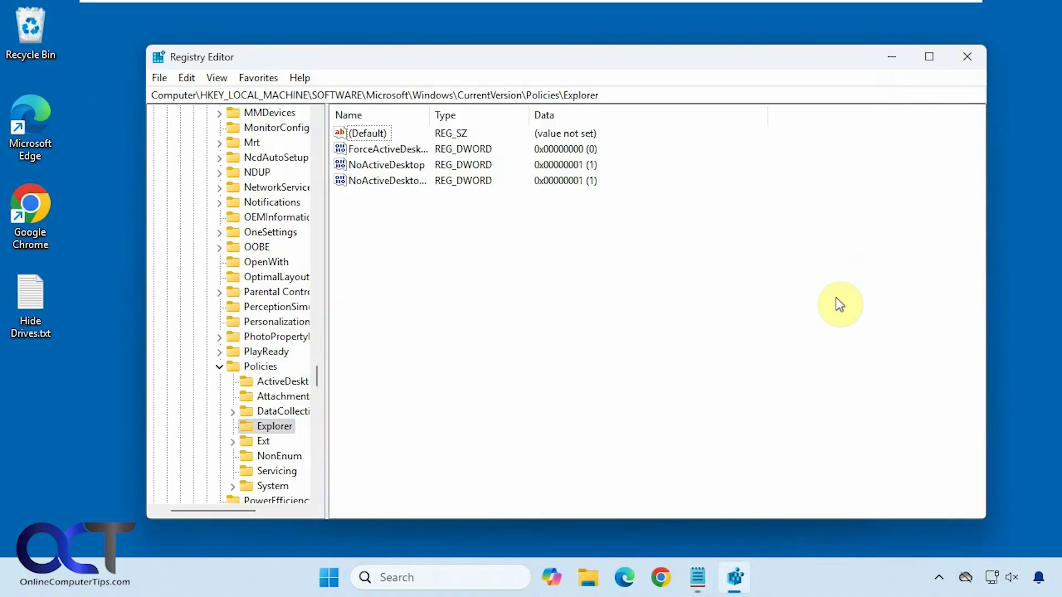
{"action": "right_click", "coordinate": [513, 271]}
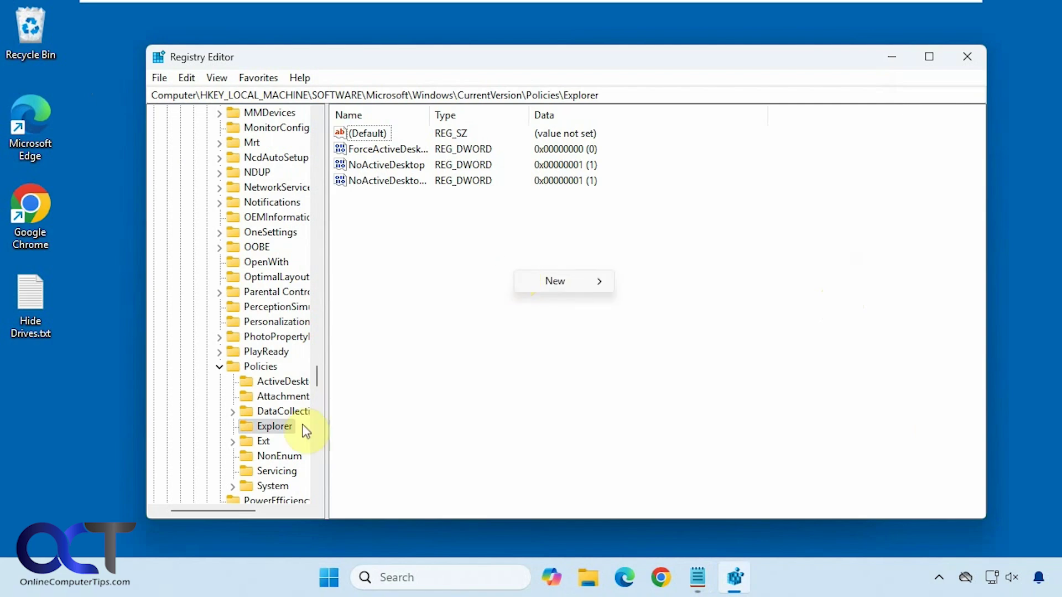
{"action": "mouse_move", "coordinate": [562, 285]}
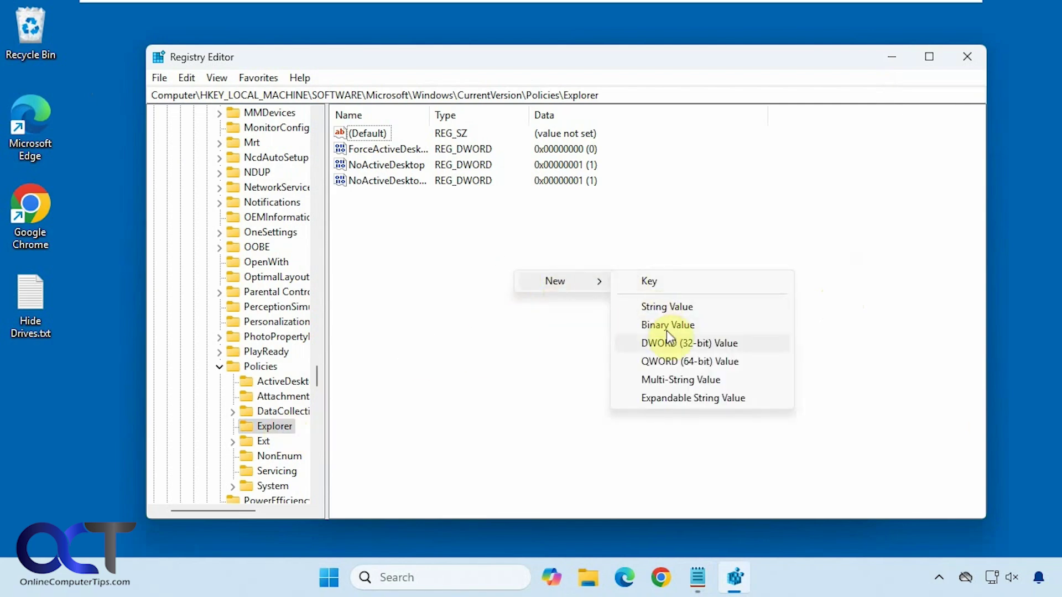
{"action": "left_click", "coordinate": [671, 346]}
{"action": "type", "text": "NoDrives"}
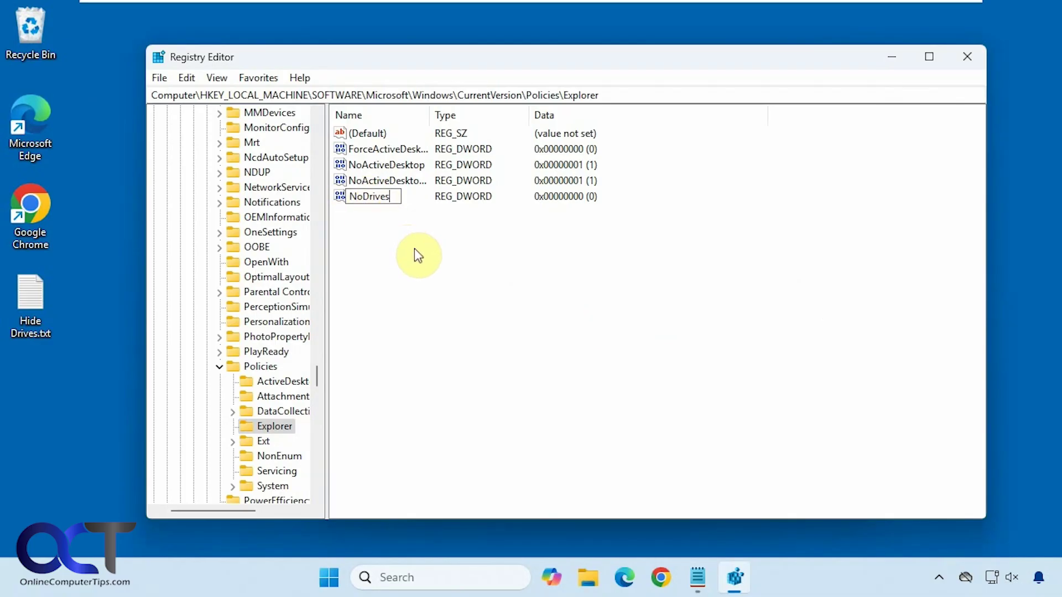
{"action": "key", "text": "Return"}
- Set NoDrives to decimal 32, the value for drive F from the notes
{"action": "left_click", "coordinate": [697, 577]}
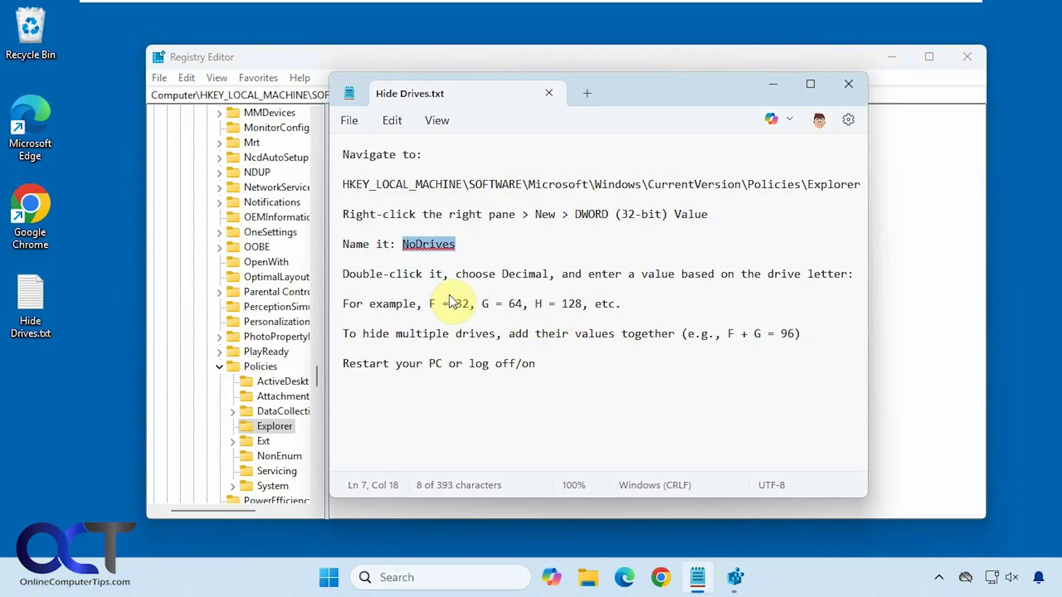
{"action": "double_click", "coordinate": [461, 304]}
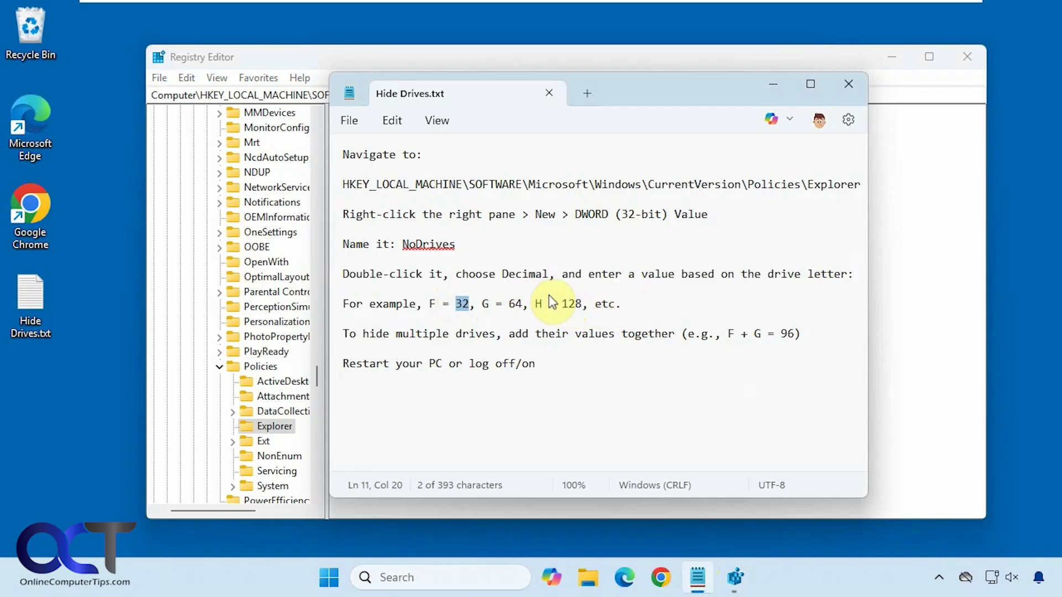
{"action": "left_click", "coordinate": [882, 318]}
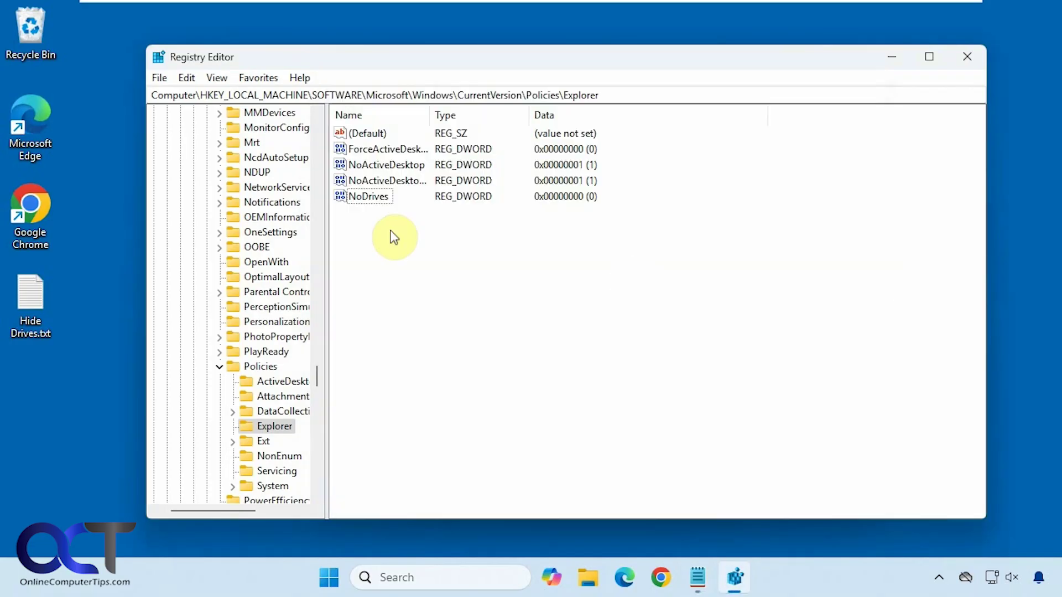
{"action": "double_click", "coordinate": [366, 198]}
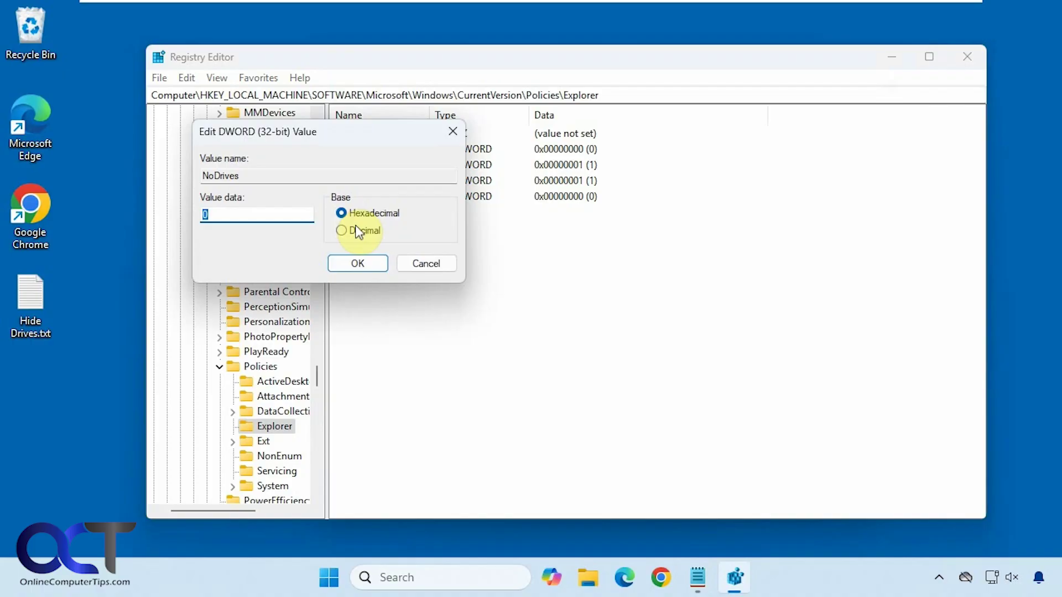
{"action": "left_click", "coordinate": [359, 232]}
{"action": "type", "text": "32"}
{"action": "left_click", "coordinate": [348, 262]}
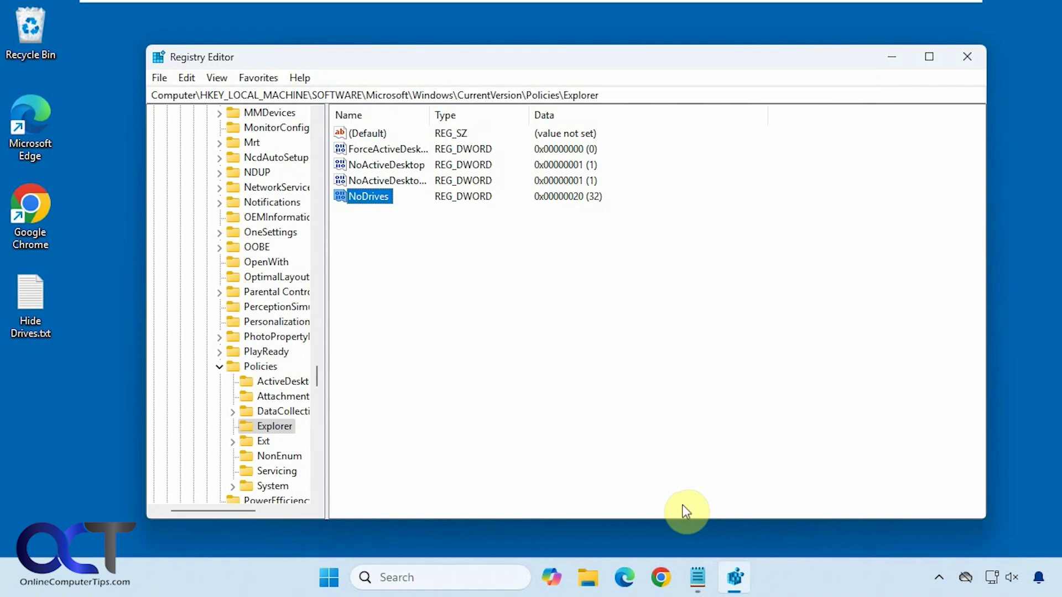
- Close Registry Editor and Notepad, sign out, and sign back in with the account PIN
{"action": "left_click", "coordinate": [958, 53]}
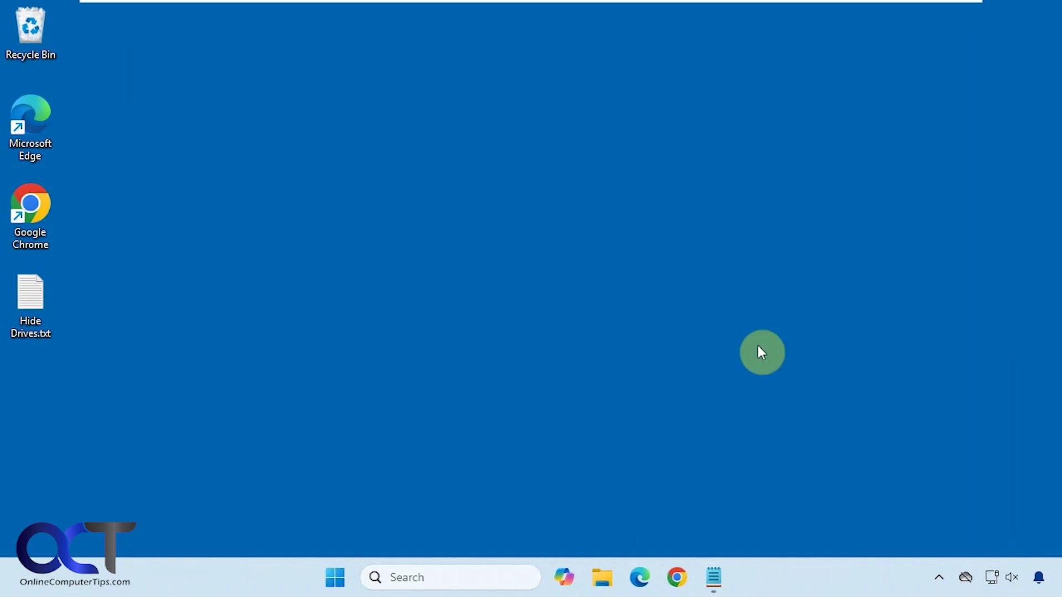
{"action": "right_click", "coordinate": [715, 577]}
{"action": "left_click", "coordinate": [710, 534]}
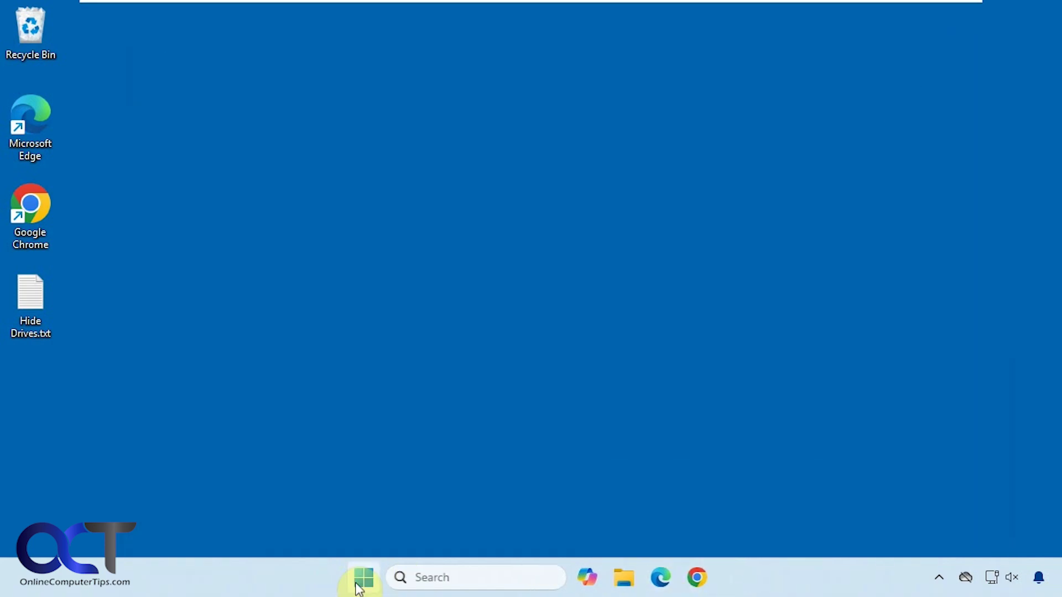
{"action": "left_click", "coordinate": [362, 578]}
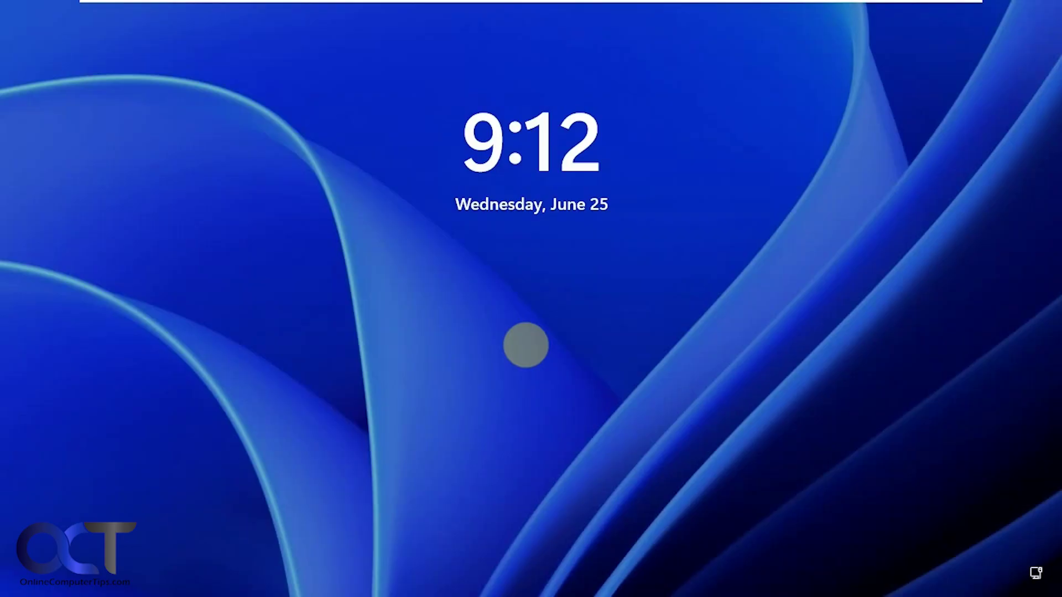
{"action": "left_click", "coordinate": [525, 345]}
{"action": "type", "text": "1234"}
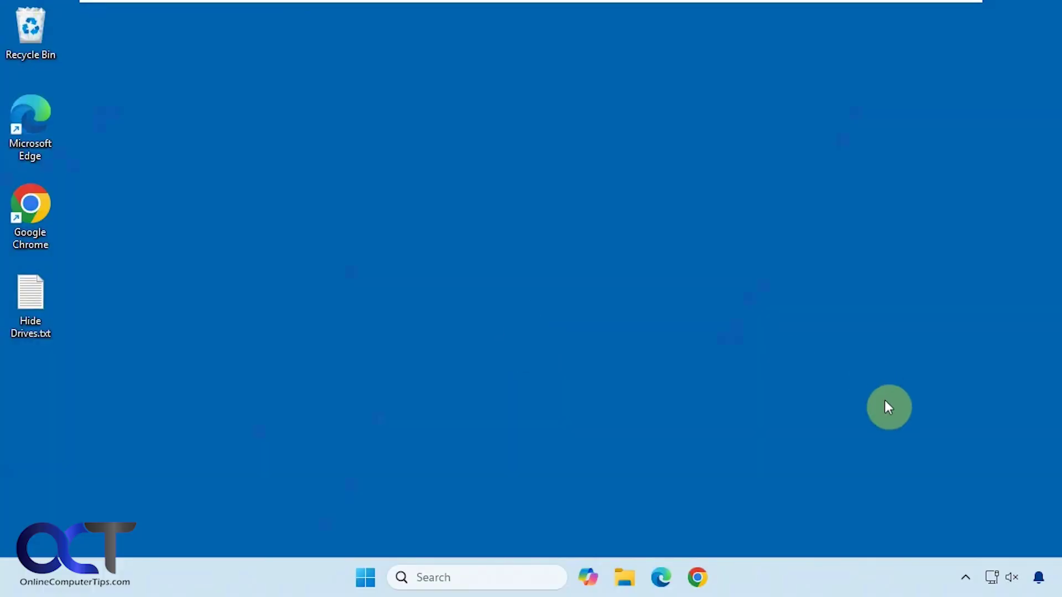
- Verify the Safely Remove Hardware list now shows only drives C: and E:, with no drive F
{"action": "left_click", "coordinate": [966, 578]}
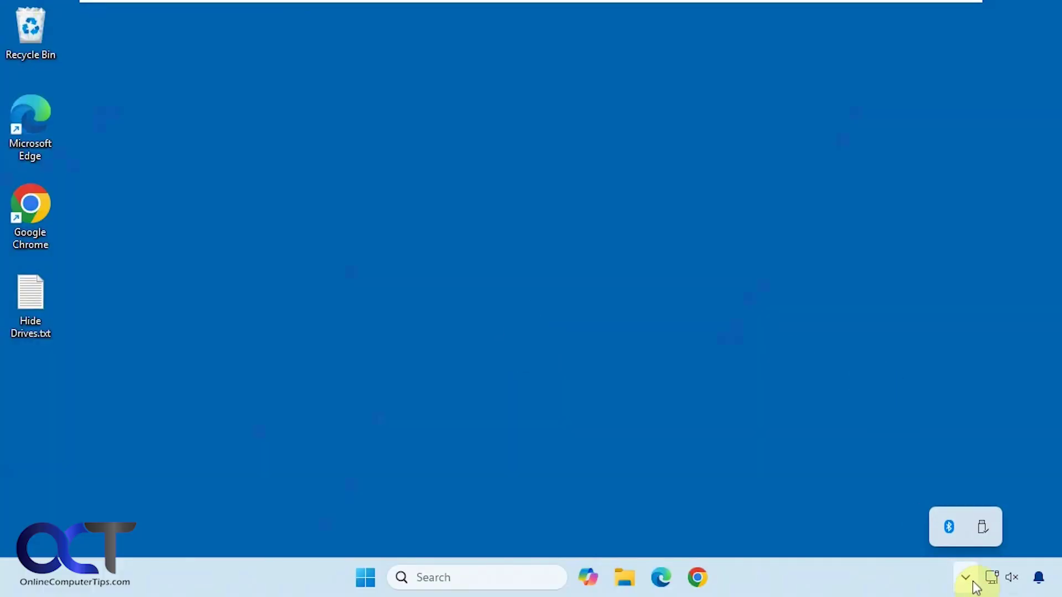
{"action": "left_click", "coordinate": [983, 532]}
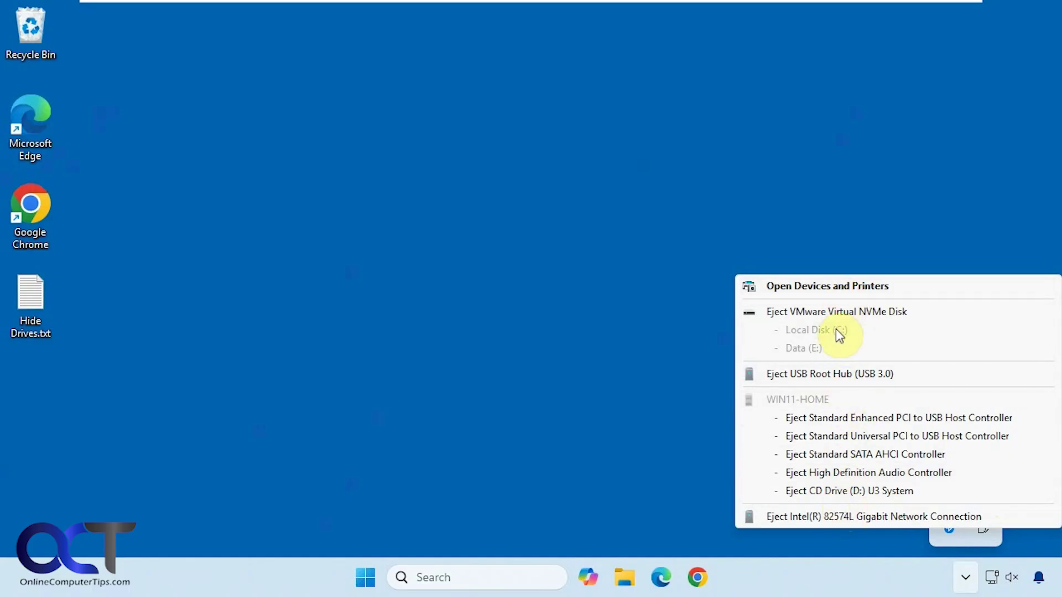
{"action": "left_click", "coordinate": [572, 470]}
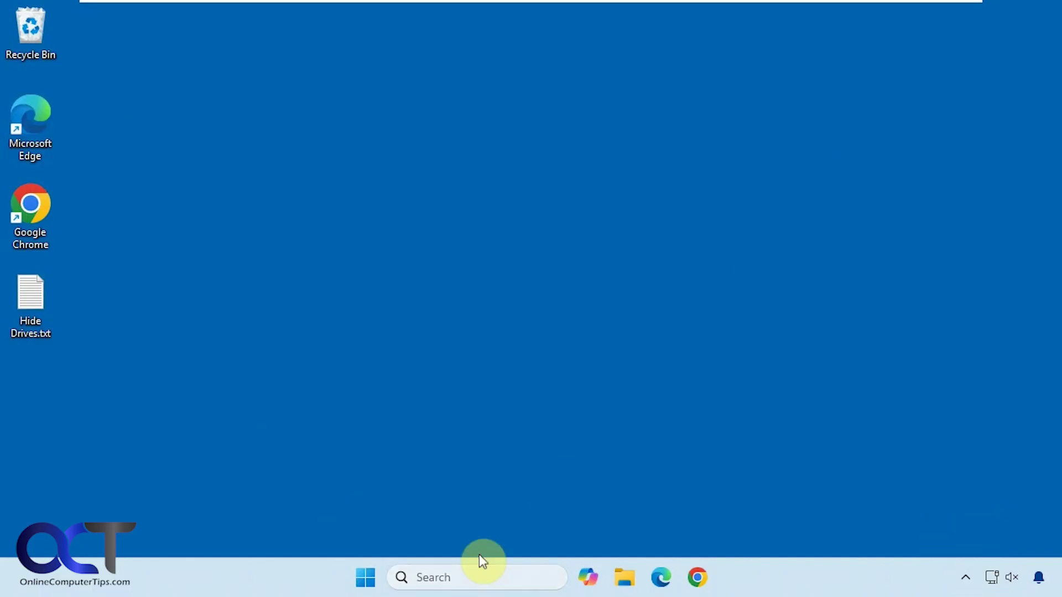
{"action": "left_click", "coordinate": [472, 575]}
- Launch Registry Editor from a 'reg' search and accept the admin prompt
{"action": "type", "text": "reg"}
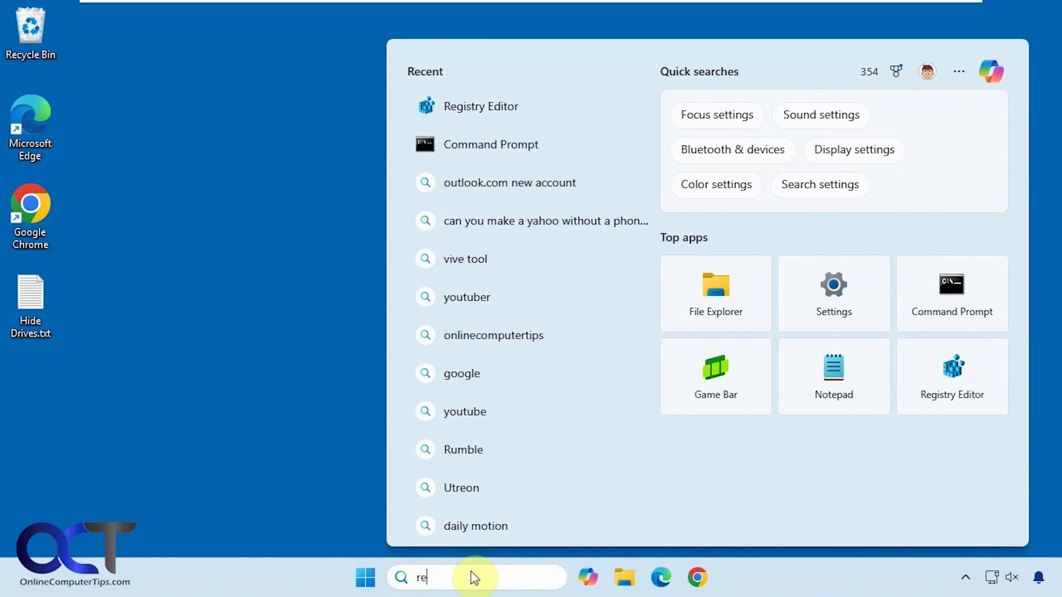
{"action": "left_click", "coordinate": [509, 161]}
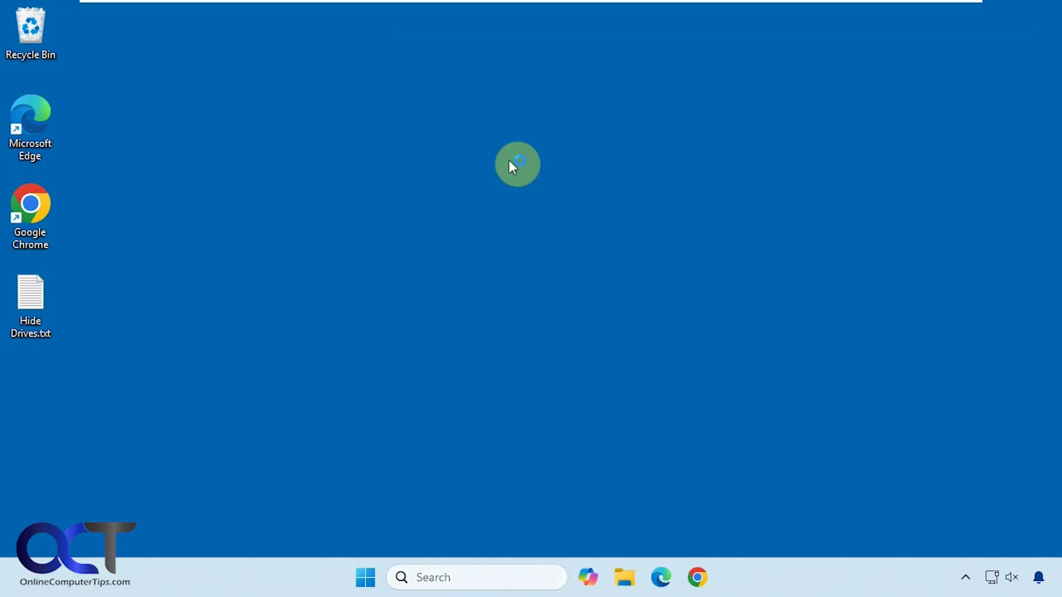
{"action": "left_click", "coordinate": [488, 419]}
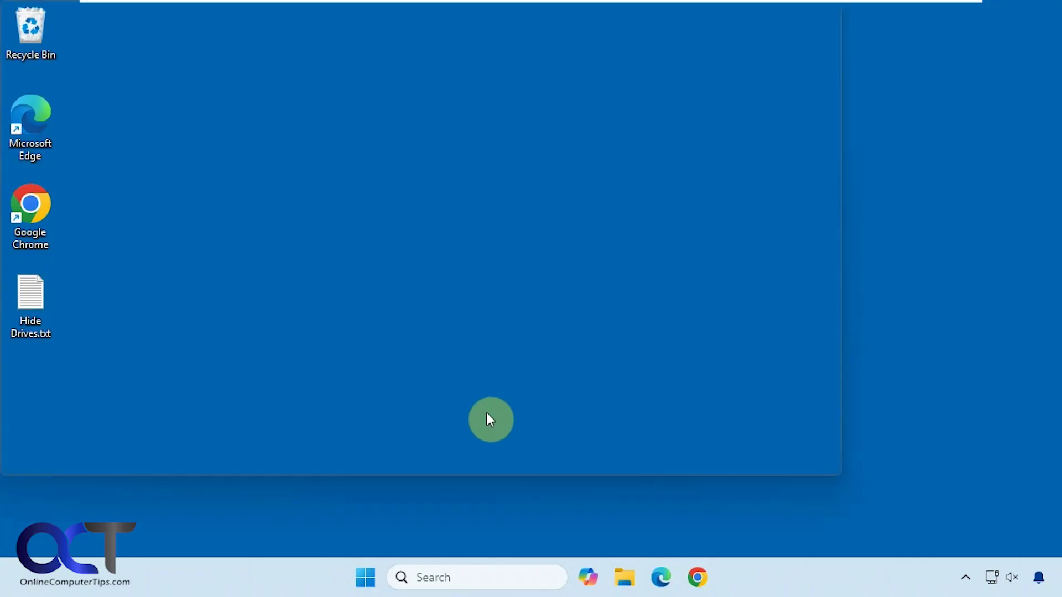
- Inspect NoDrives in hexadecimal without changes, then delete the value and confirm
{"action": "left_click", "coordinate": [378, 201]}
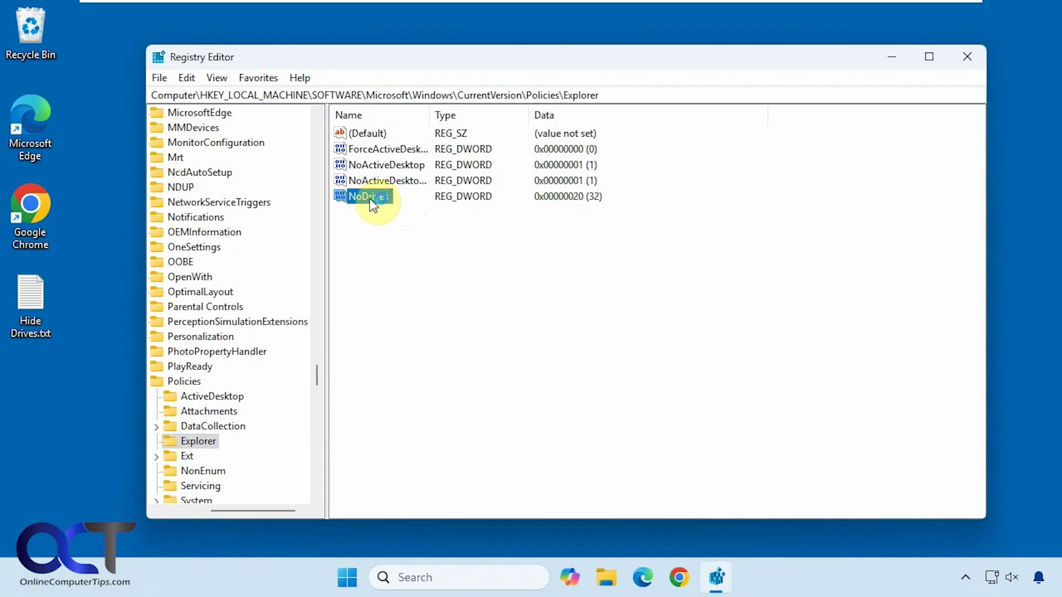
{"action": "double_click", "coordinate": [369, 198]}
{"action": "left_click", "coordinate": [365, 213]}
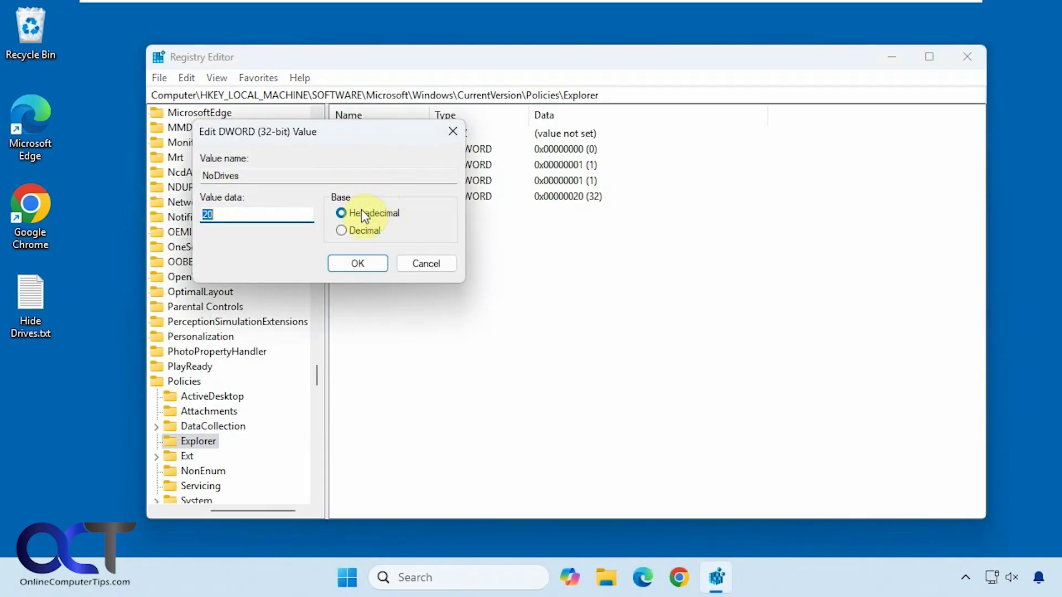
{"action": "left_click", "coordinate": [425, 263]}
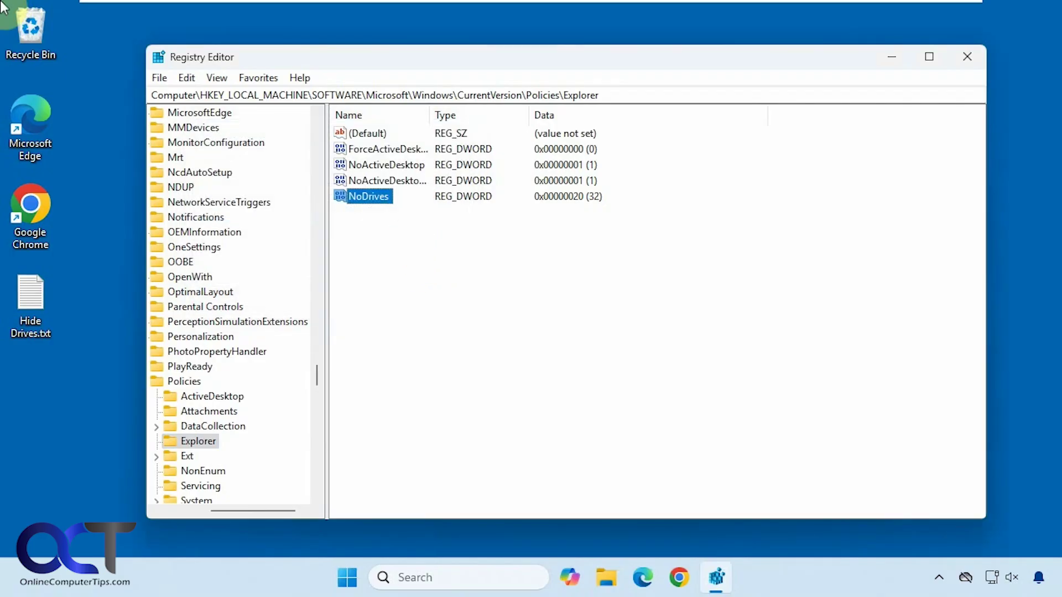
{"action": "key", "text": "Delete"}
{"action": "left_click", "coordinate": [654, 290]}
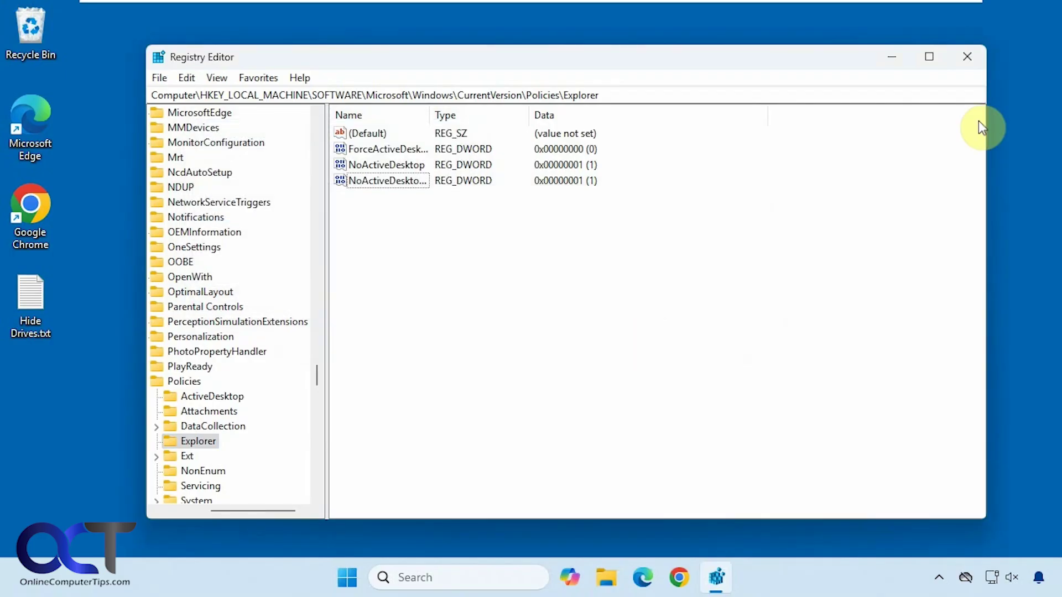
- Close Registry Editor, sign out, and sign back in with the account PIN
{"action": "left_click", "coordinate": [973, 57]}
{"action": "left_click", "coordinate": [379, 578]}
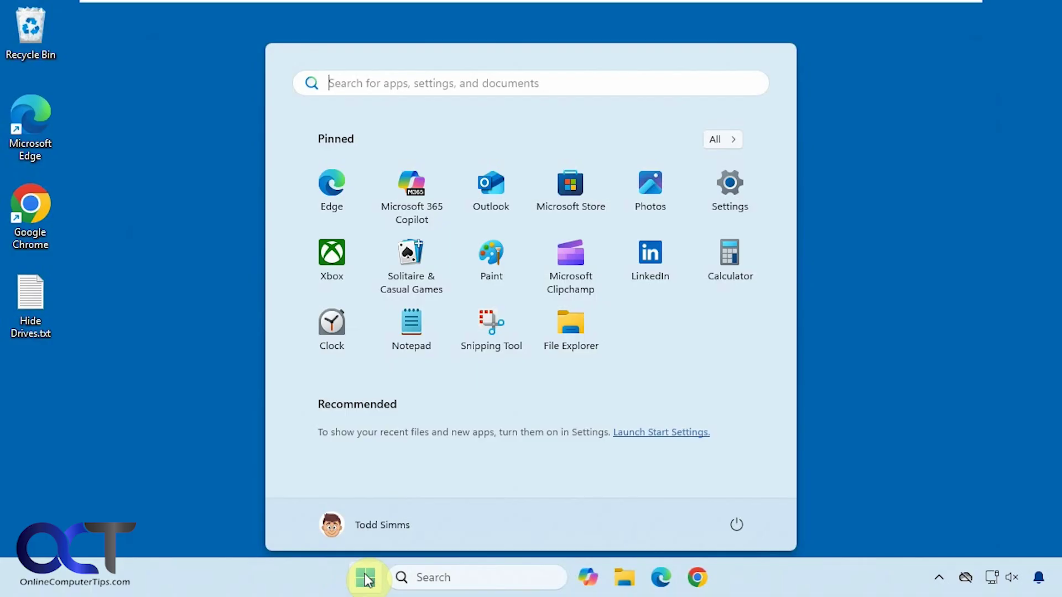
{"action": "left_click", "coordinate": [399, 522]}
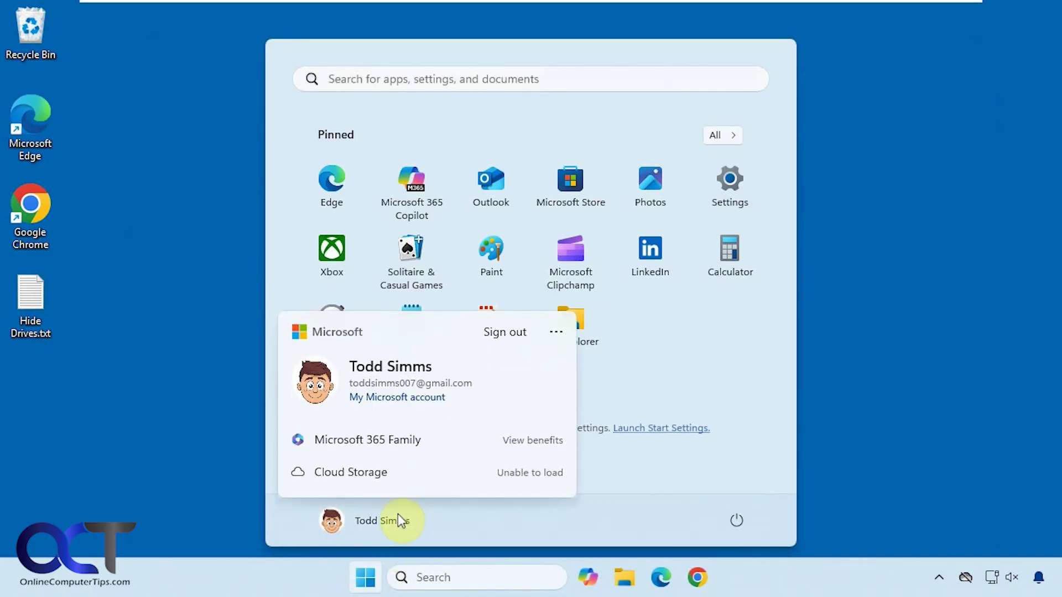
{"action": "left_click", "coordinate": [517, 331]}
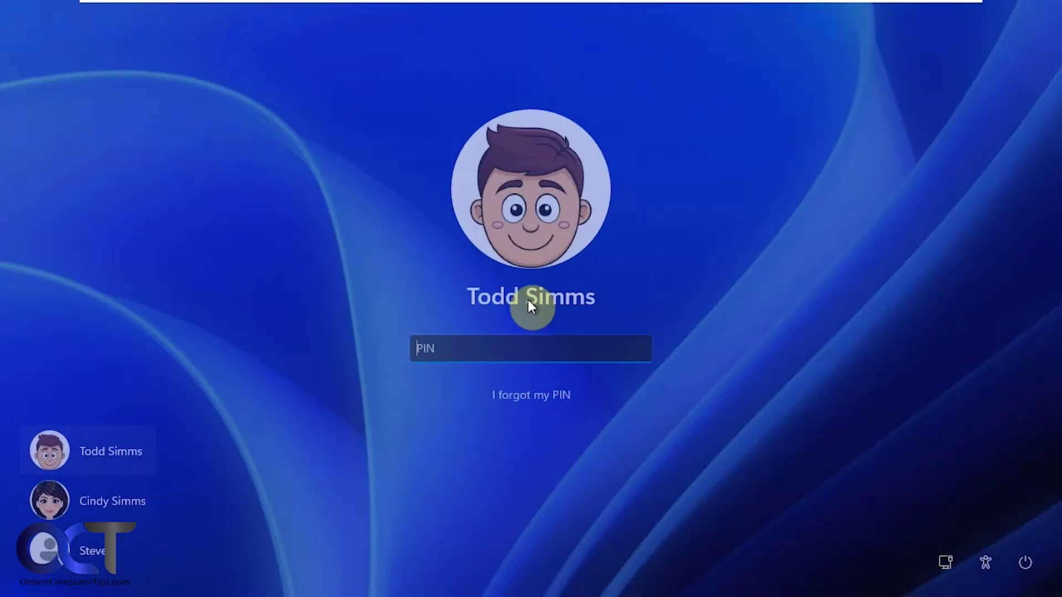
{"action": "type", "text": "1234"}
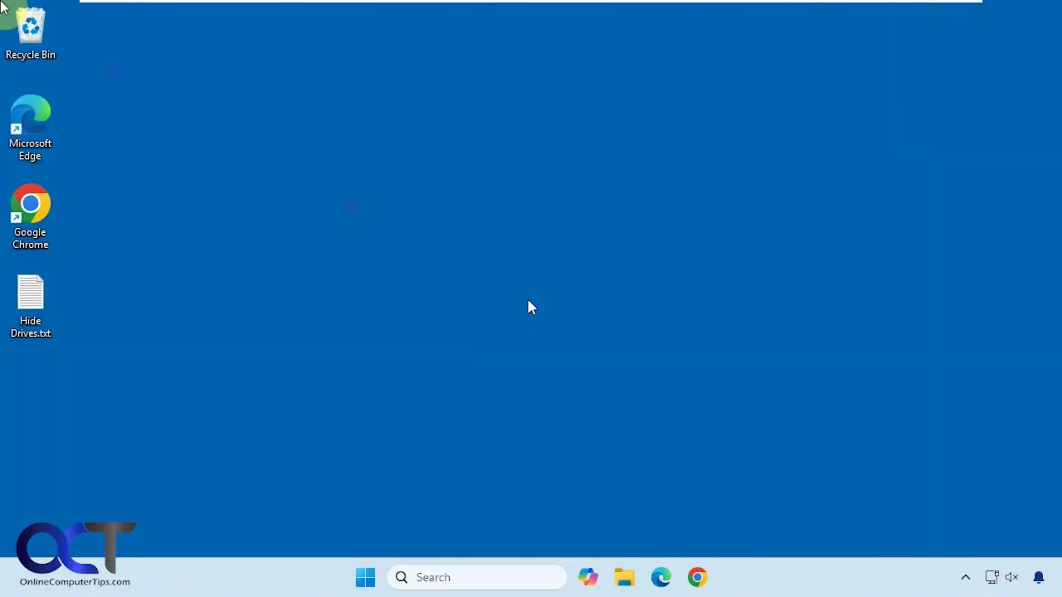
- Confirm USB drive F appears again in the Safely Remove Hardware list
{"action": "left_click", "coordinate": [965, 578]}
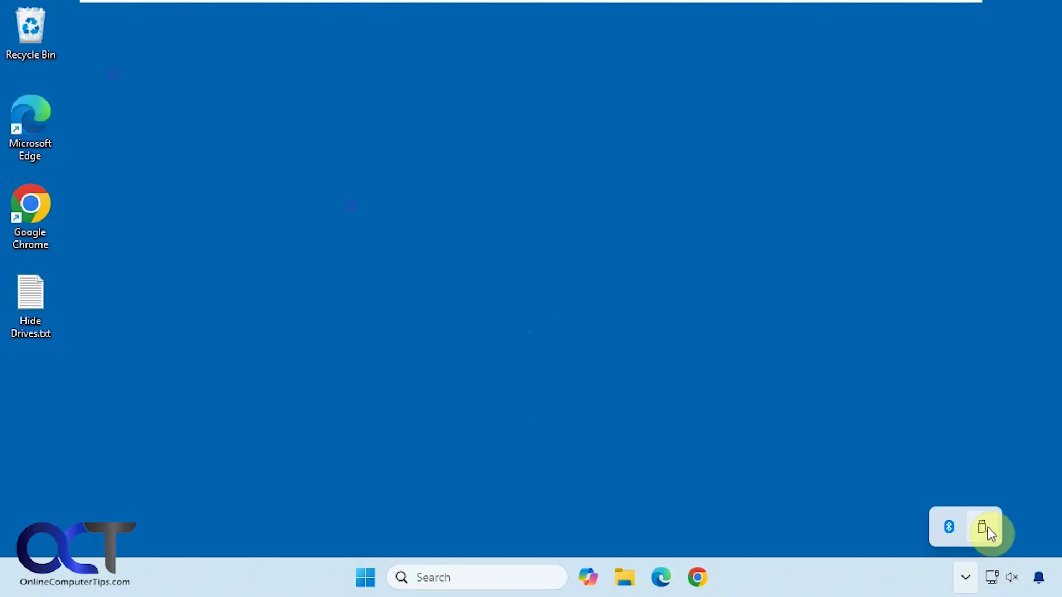
{"action": "left_click", "coordinate": [983, 526]}
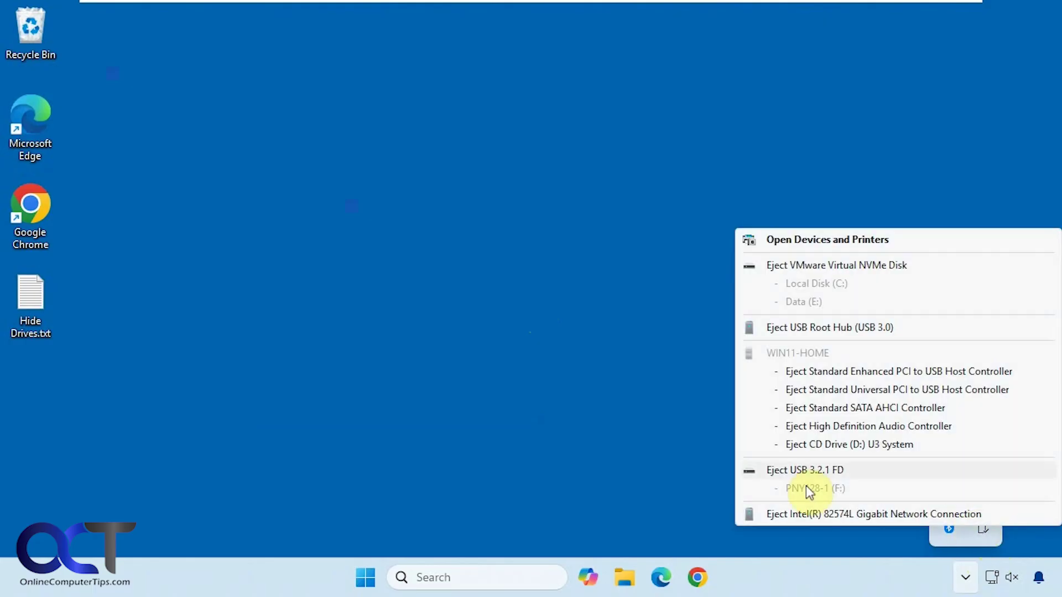
{"action": "left_click", "coordinate": [613, 449]}
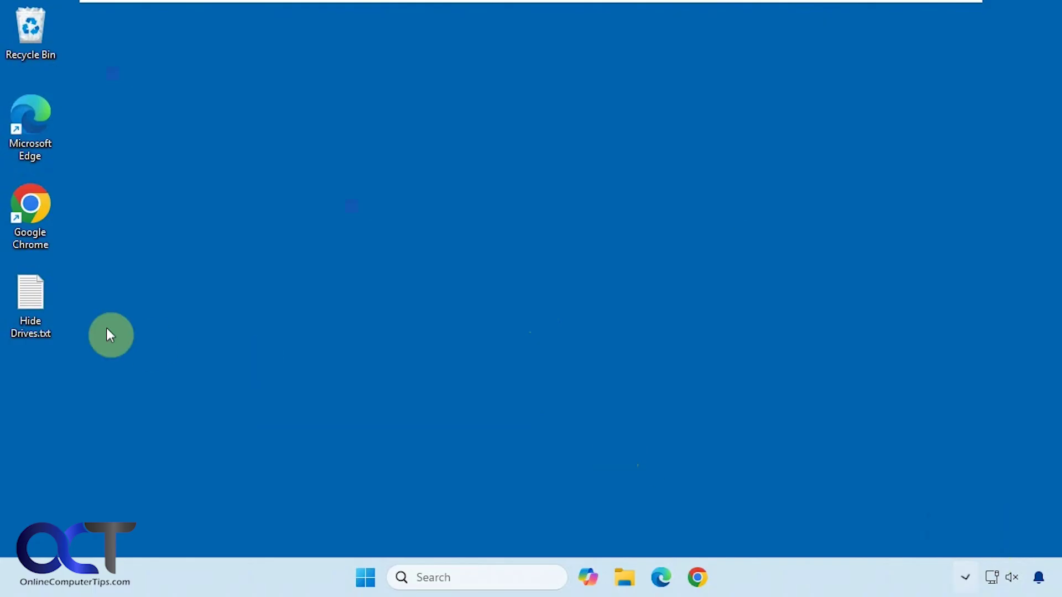
- Reopen Hide Drives.txt from the desktop in Notepad and clear the selected text
{"action": "double_click", "coordinate": [29, 314]}
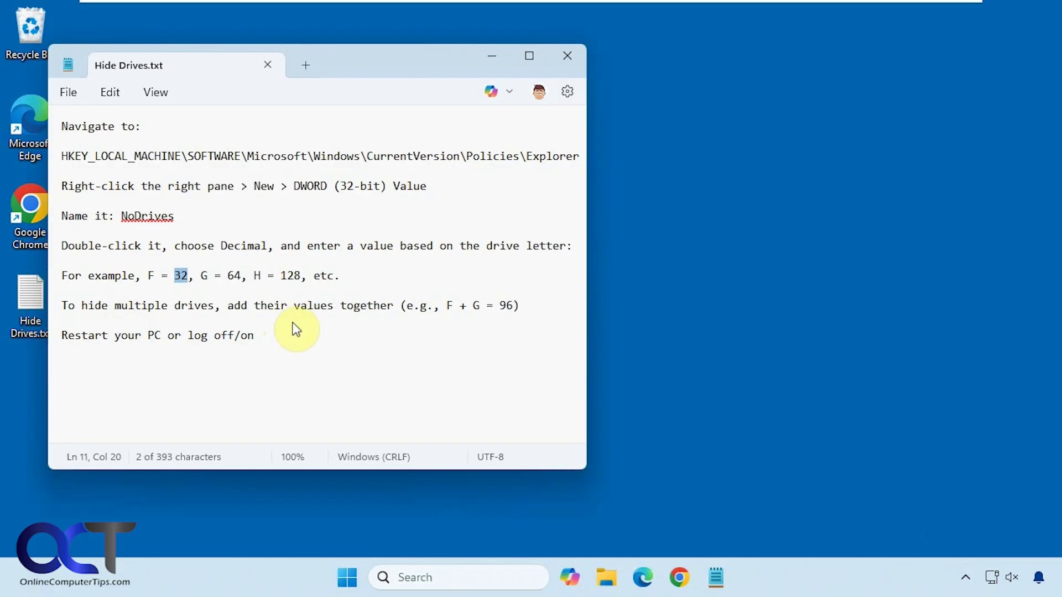
{"action": "left_click", "coordinate": [322, 326]}
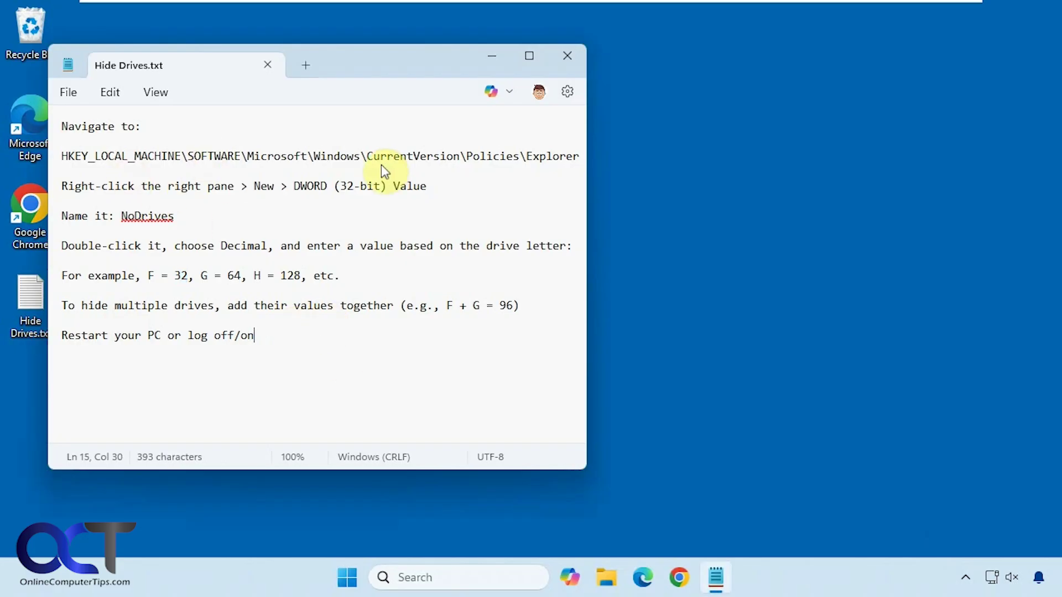